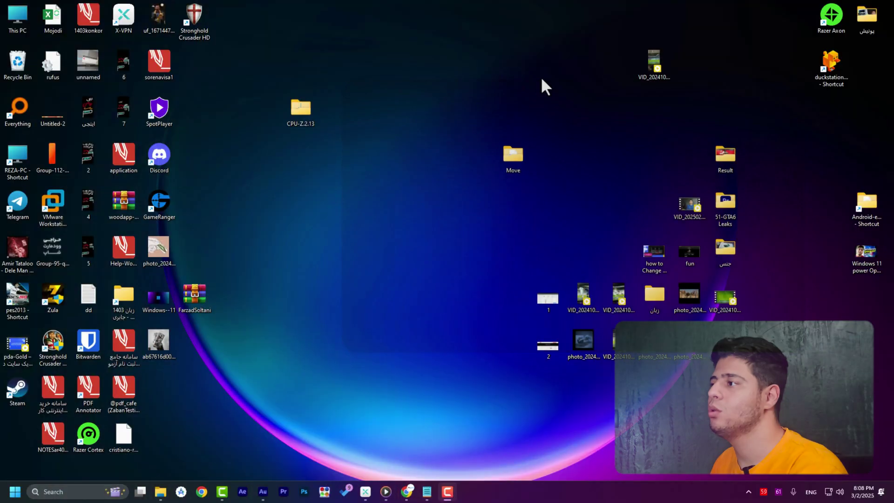
- Open the desktop Move folder and launch the portable rufus-4.6p from it, moving its window aside
{"action": "double_click", "coordinate": [516, 156]}
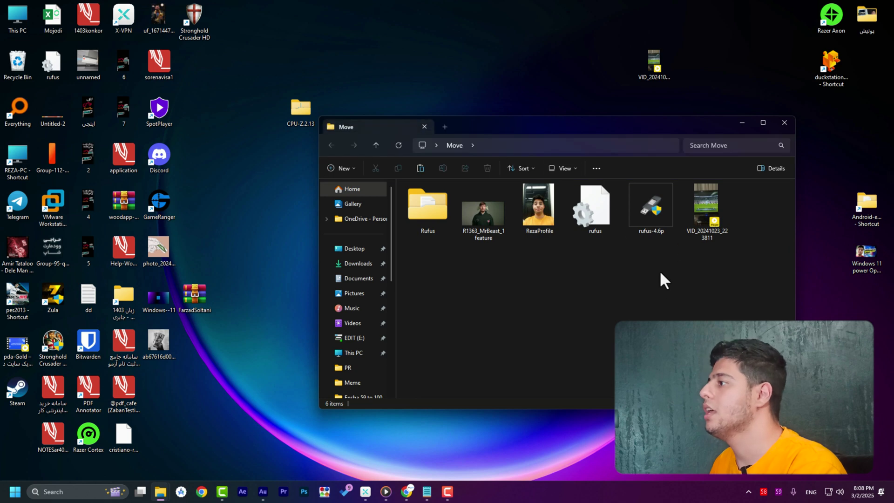
{"action": "left_click", "coordinate": [651, 229]}
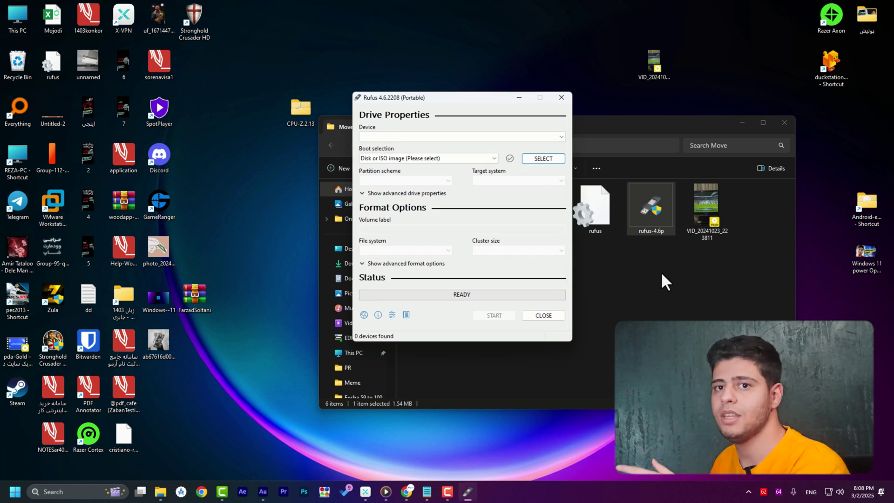
{"action": "left_click_drag", "start_coordinate": [479, 98], "coordinate": [660, 154]}
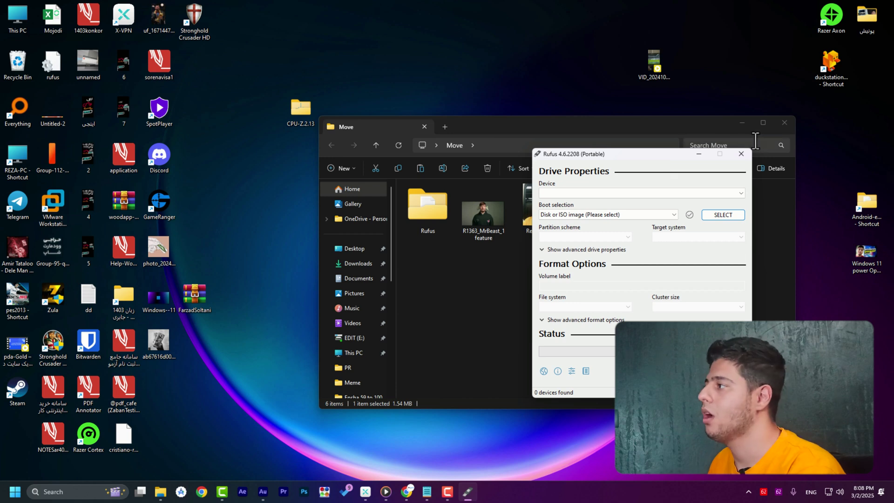
- Close the Move folder window and try deleting the desktop Move folder, which triggers a Folder In Use warning
{"action": "left_click", "coordinate": [784, 122]}
{"action": "left_click_drag", "start_coordinate": [605, 151], "coordinate": [674, 138]}
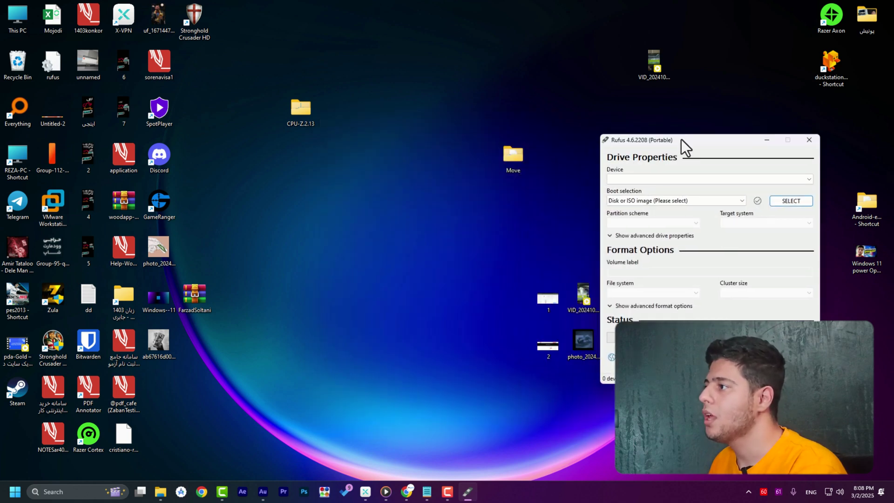
{"action": "left_click_drag", "start_coordinate": [558, 96], "coordinate": [489, 233]}
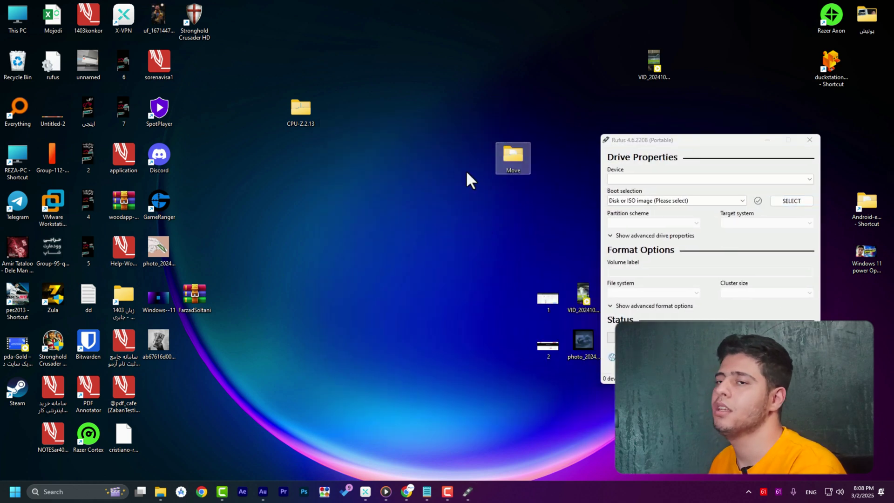
{"action": "left_click", "coordinate": [525, 163]}
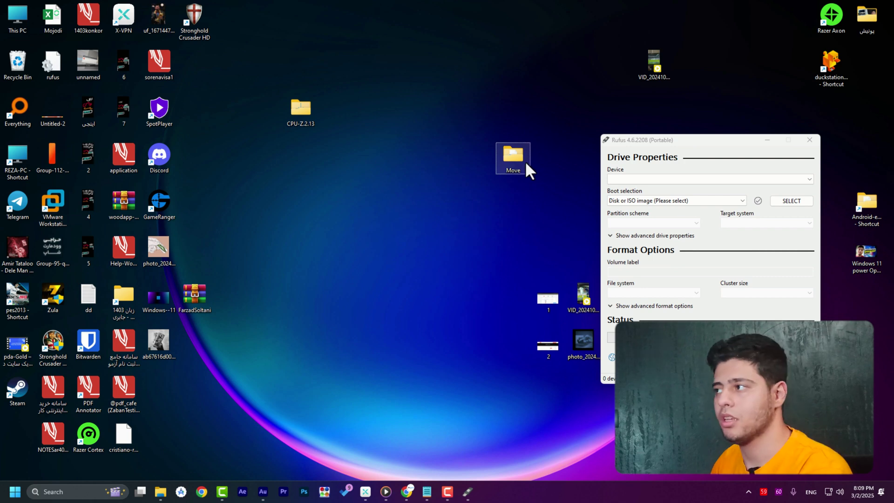
{"action": "key", "text": "Delete"}
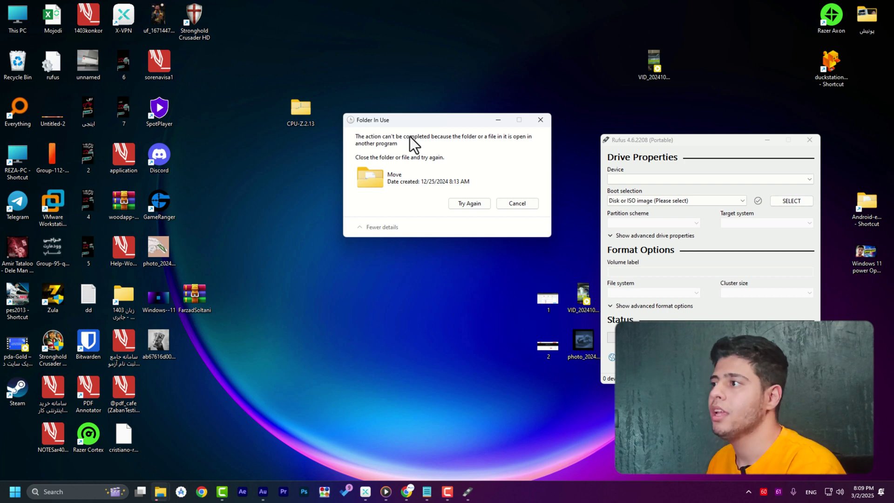
{"action": "left_click_drag", "start_coordinate": [442, 119], "coordinate": [349, 81]}
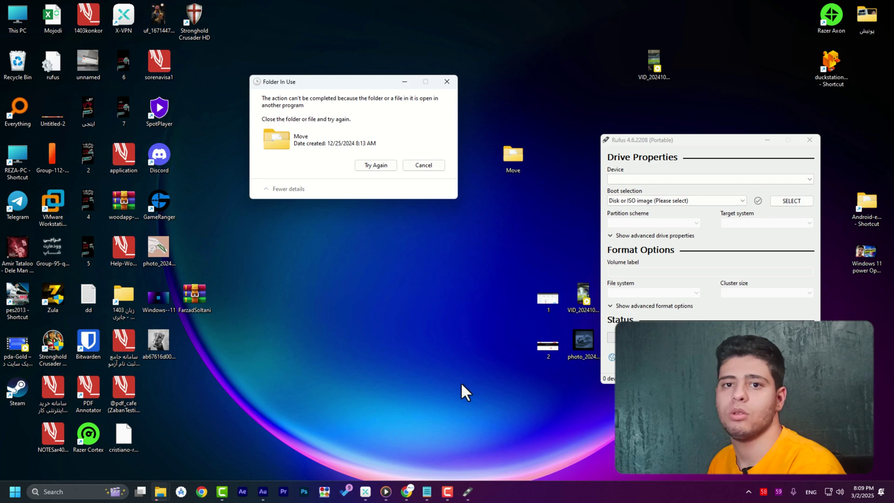
{"action": "left_click", "coordinate": [406, 492]}
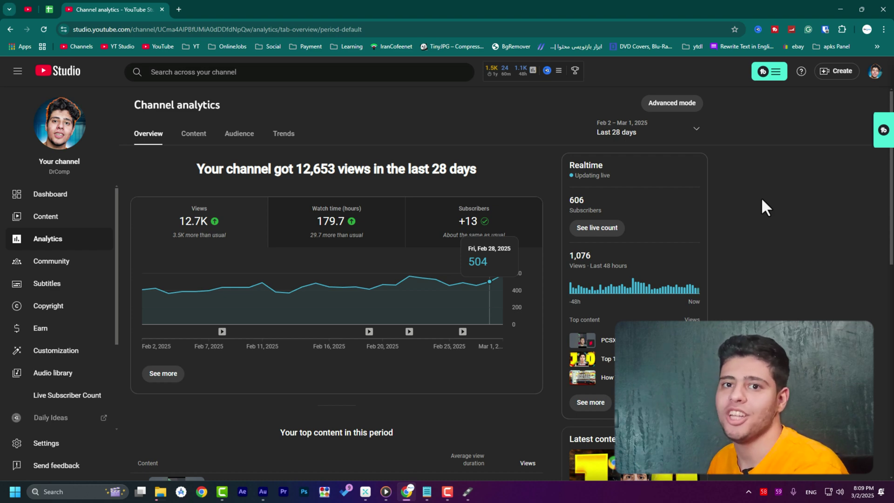
- Search Google for 'lock hunter' and download lockhuntersetup_3-4-3.exe from lockhunter.com
{"action": "left_click", "coordinate": [179, 9]}
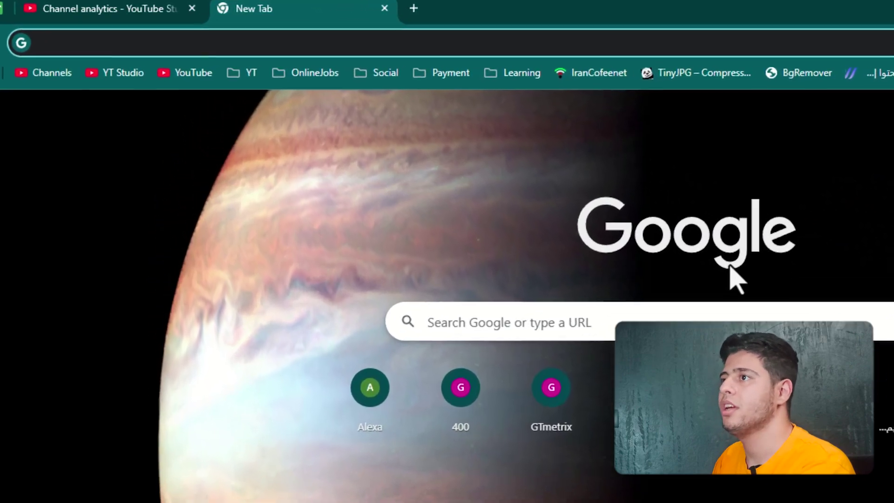
{"action": "type", "text": "lo"}
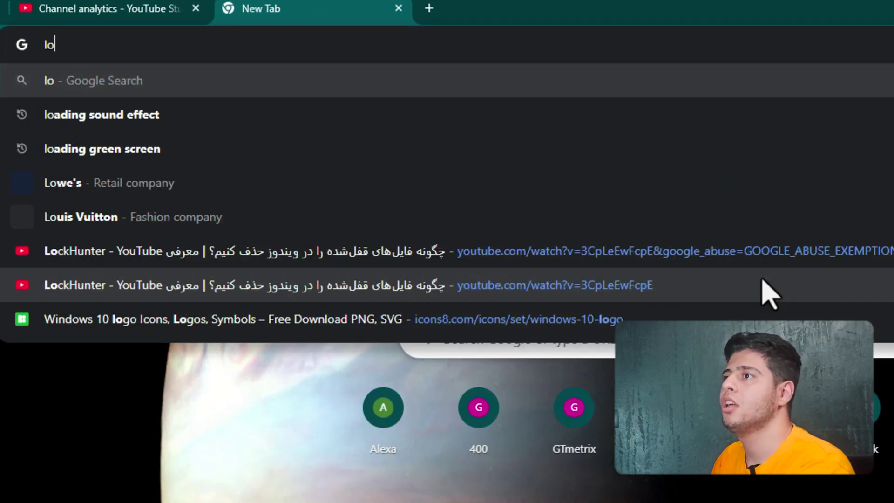
{"action": "type", "text": "ck hunter"}
{"action": "key", "text": "Return"}
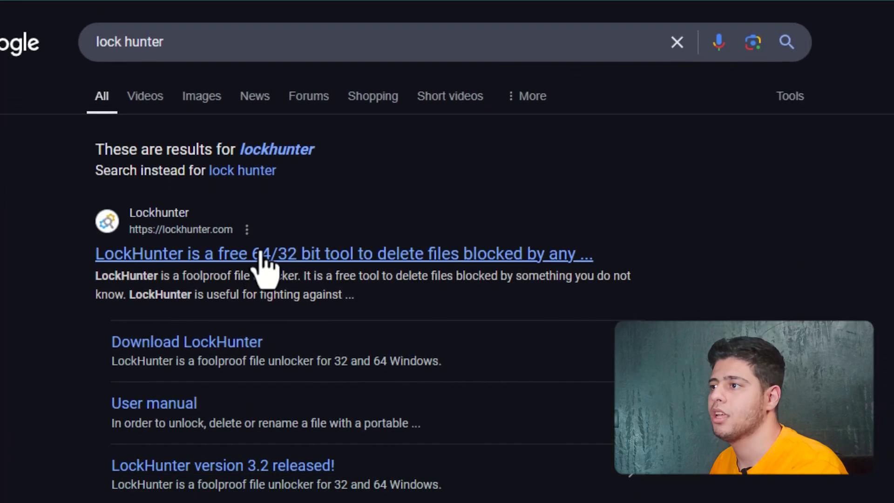
{"action": "left_click", "coordinate": [260, 255]}
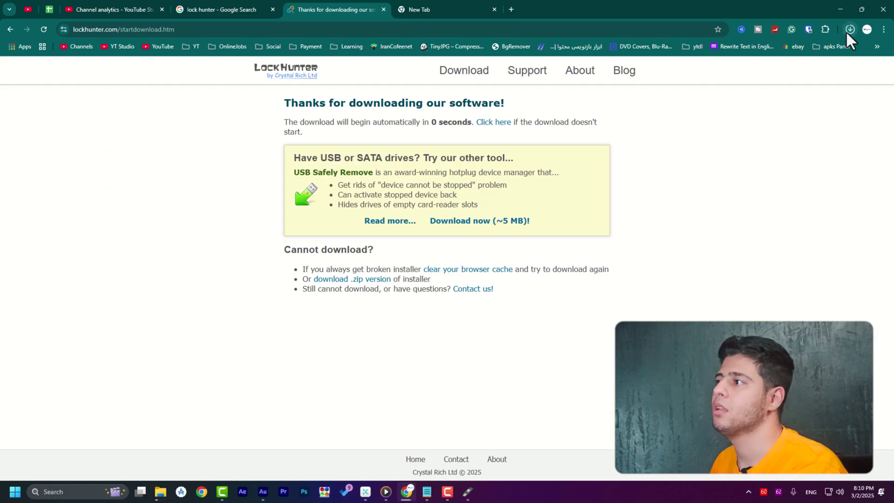
{"action": "left_click", "coordinate": [484, 123]}
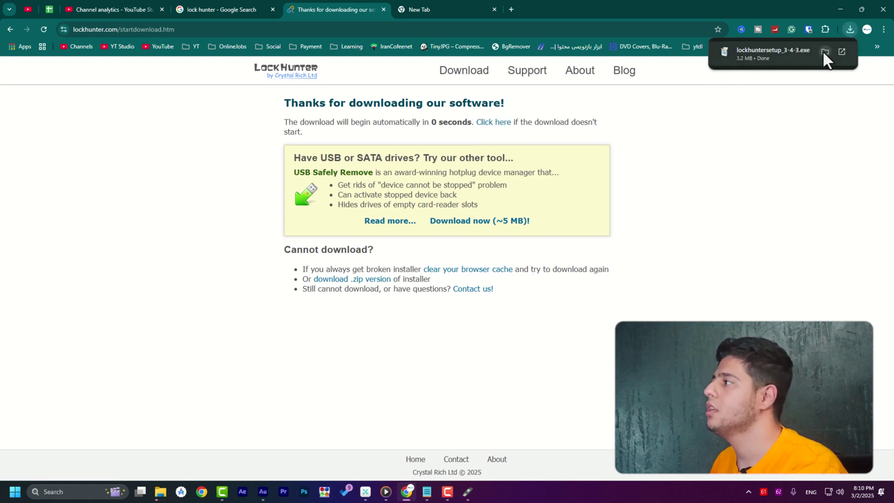
- Run the downloaded lockhuntersetup and install LockHunter 3.4 to the default C:\Program Files\LockHunter location
{"action": "left_click", "coordinate": [824, 53]}
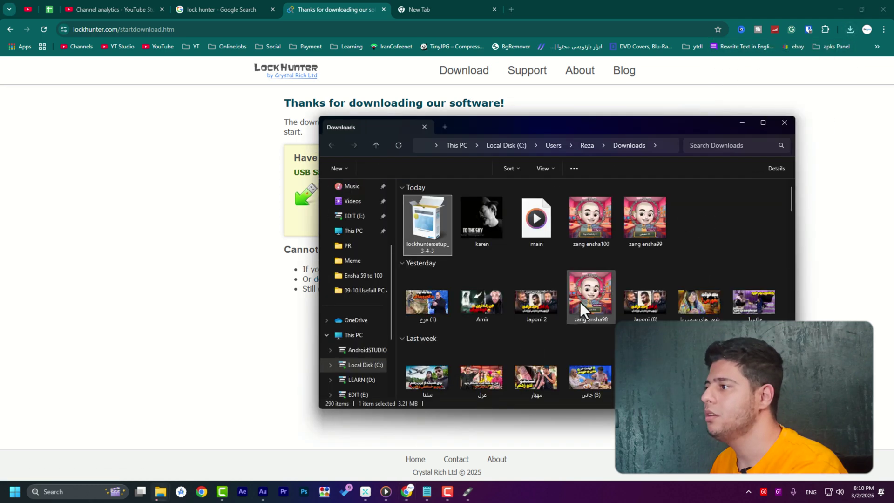
{"action": "left_click", "coordinate": [785, 121]}
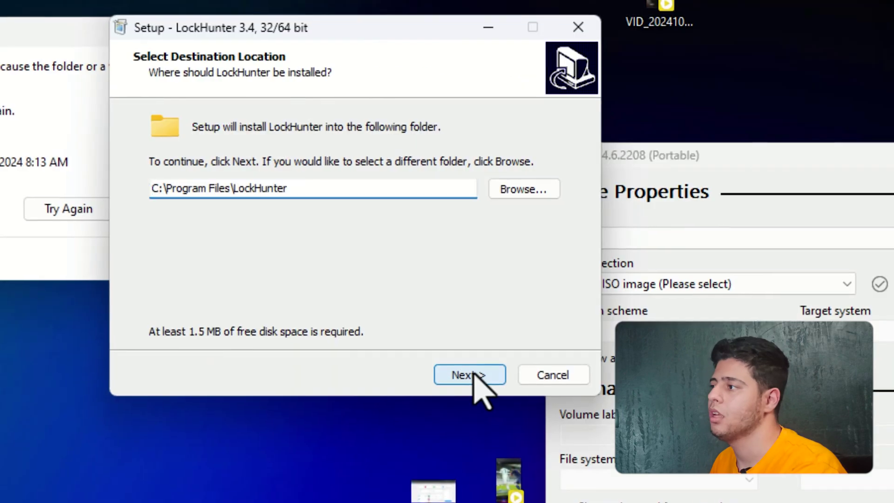
{"action": "left_click", "coordinate": [470, 375]}
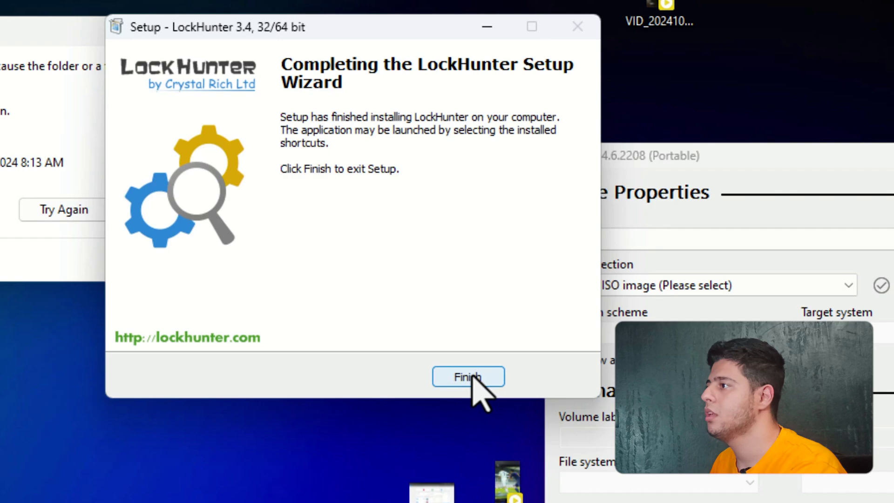
{"action": "left_click", "coordinate": [471, 377]}
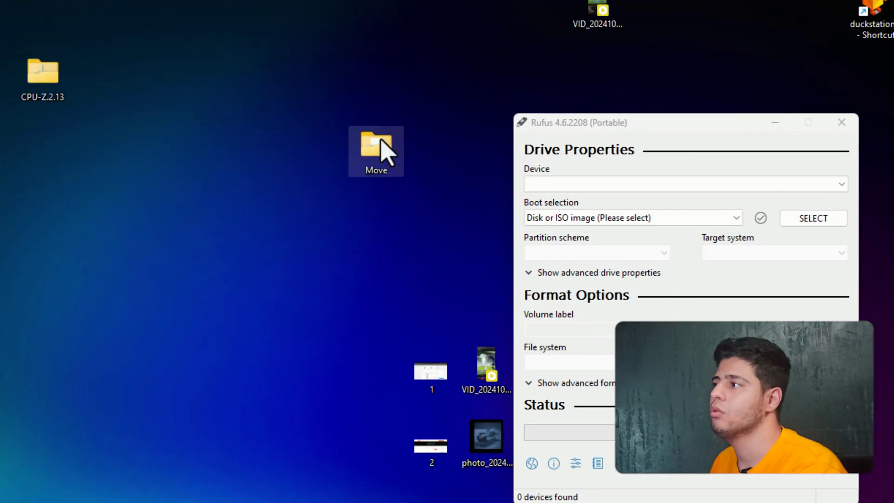
- Use the Move folder's 'What's locking this folder?' option to open LockHunter, revealing rufus-4.6p.exe
{"action": "right_click", "coordinate": [380, 142]}
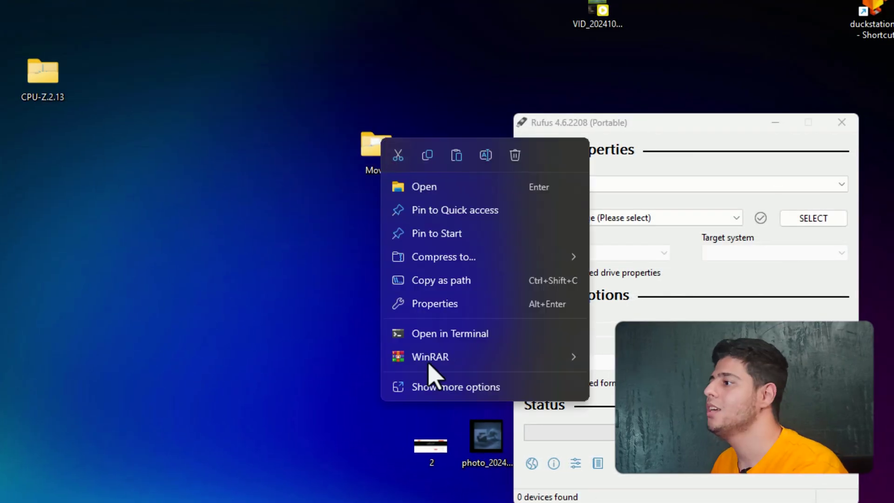
{"action": "left_click", "coordinate": [429, 390]}
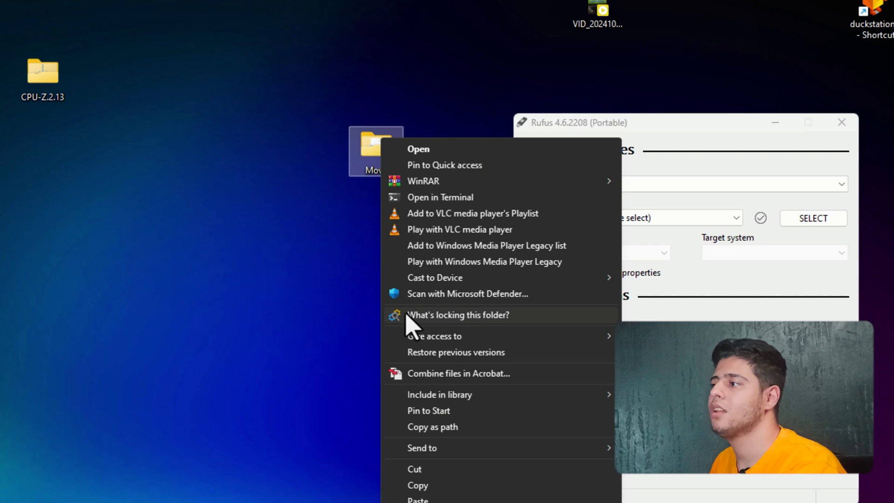
{"action": "left_click", "coordinate": [355, 300]}
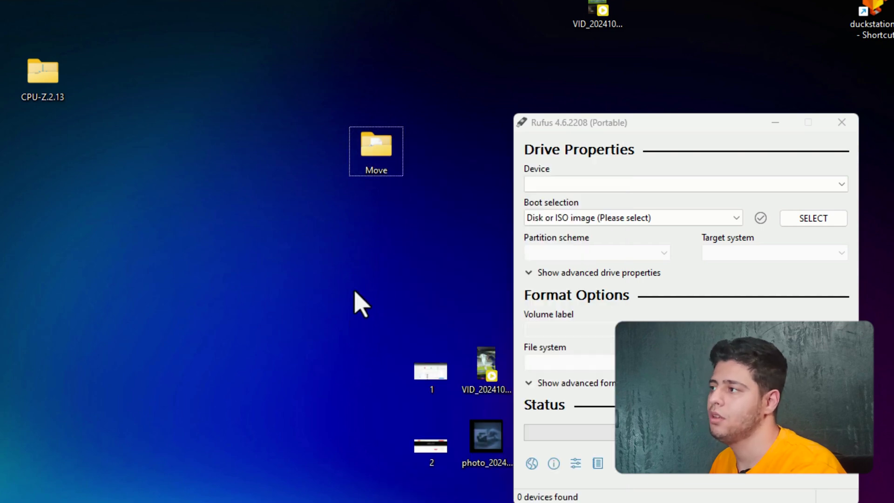
{"action": "right_click", "coordinate": [368, 171]}
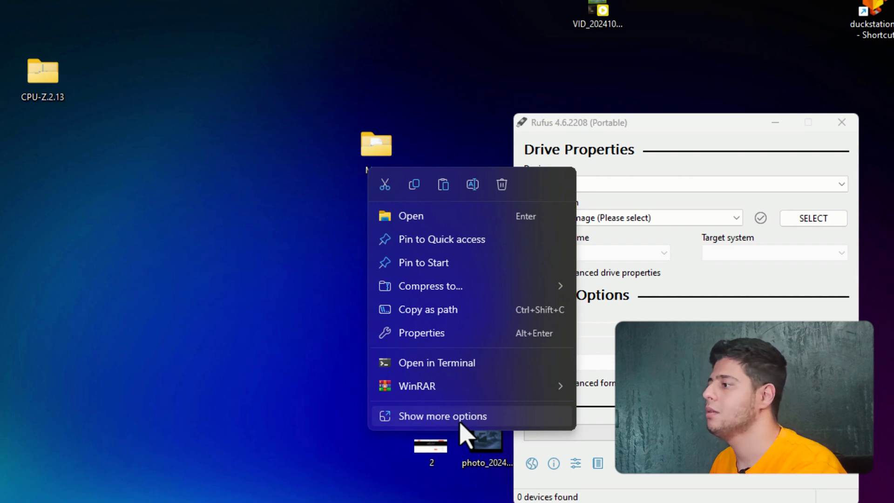
{"action": "left_click", "coordinate": [460, 423]}
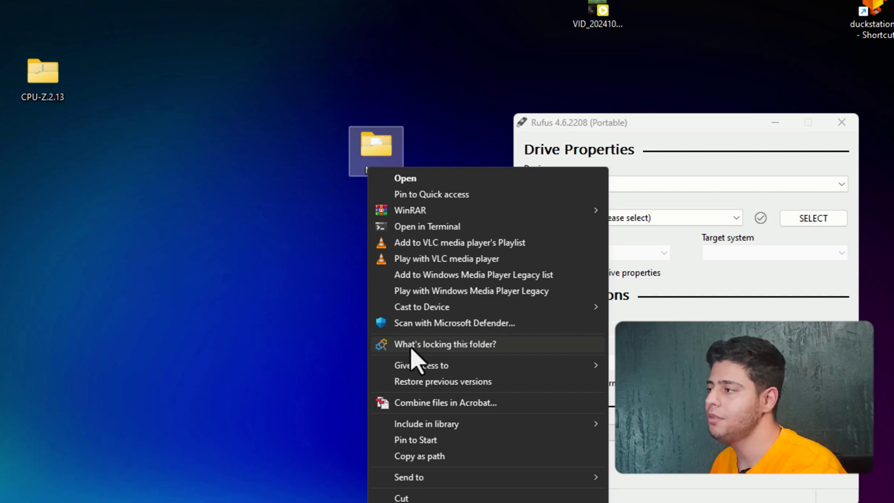
{"action": "left_click", "coordinate": [410, 348]}
{"action": "left_click_drag", "start_coordinate": [260, 76], "coordinate": [325, 33]}
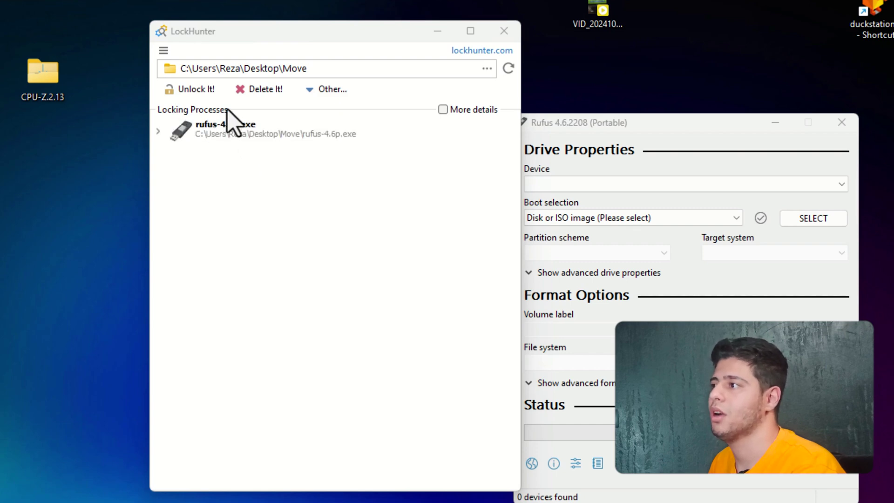
{"action": "left_click", "coordinate": [246, 136]}
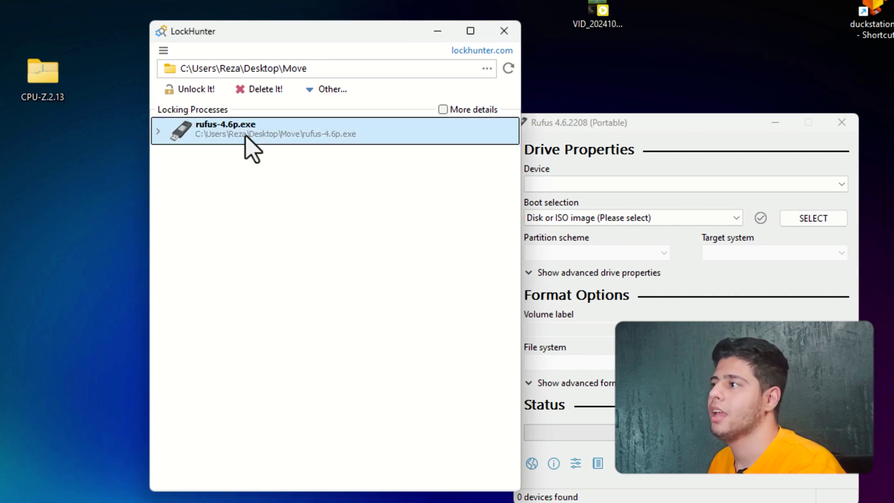
{"action": "left_click", "coordinate": [660, 145]}
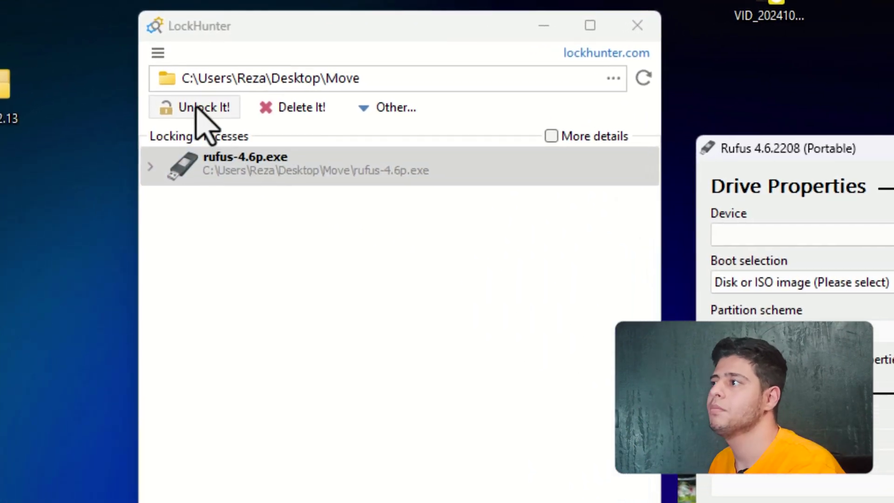
{"action": "left_click", "coordinate": [169, 173]}
{"action": "left_click", "coordinate": [151, 168]}
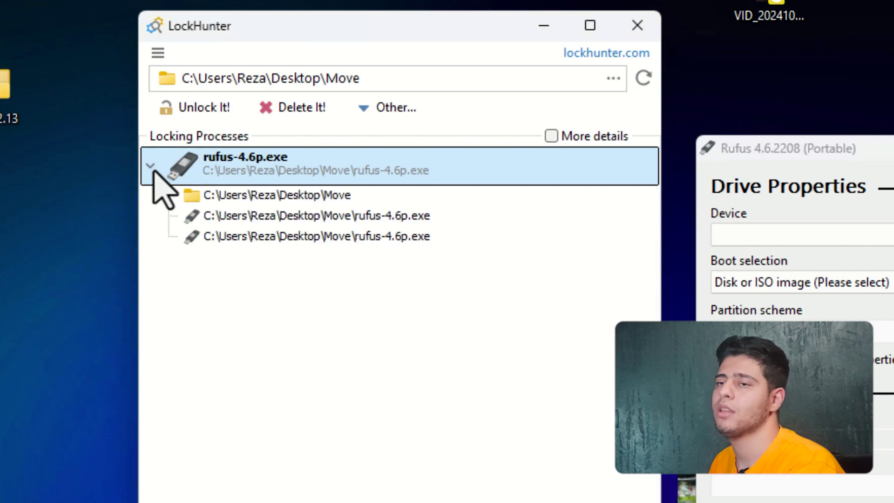
{"action": "left_click", "coordinate": [150, 166]}
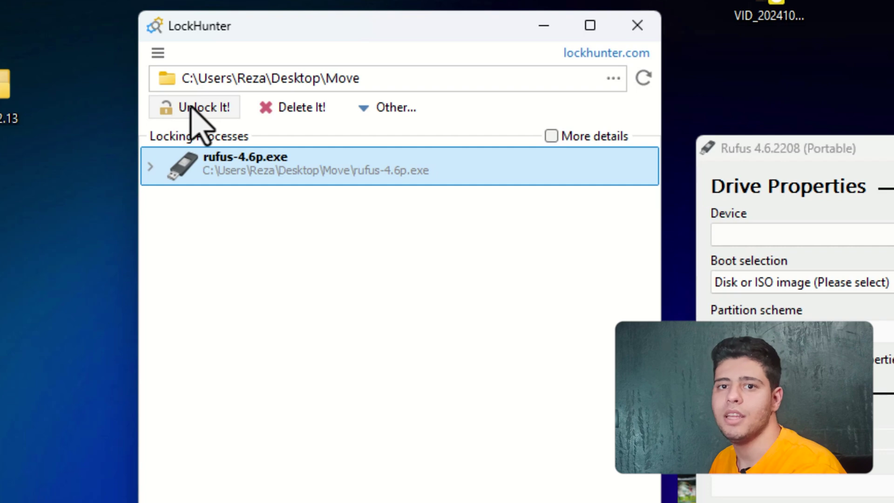
{"action": "left_click", "coordinate": [378, 115]}
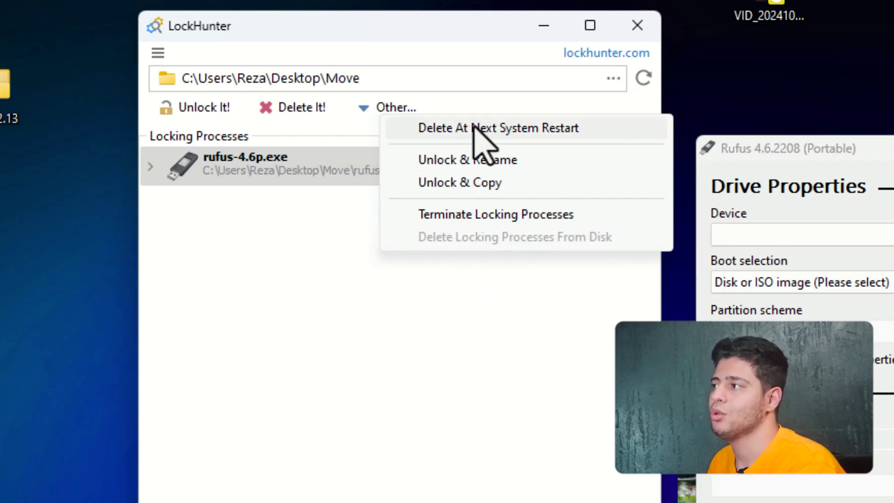
{"action": "left_click", "coordinate": [249, 225]}
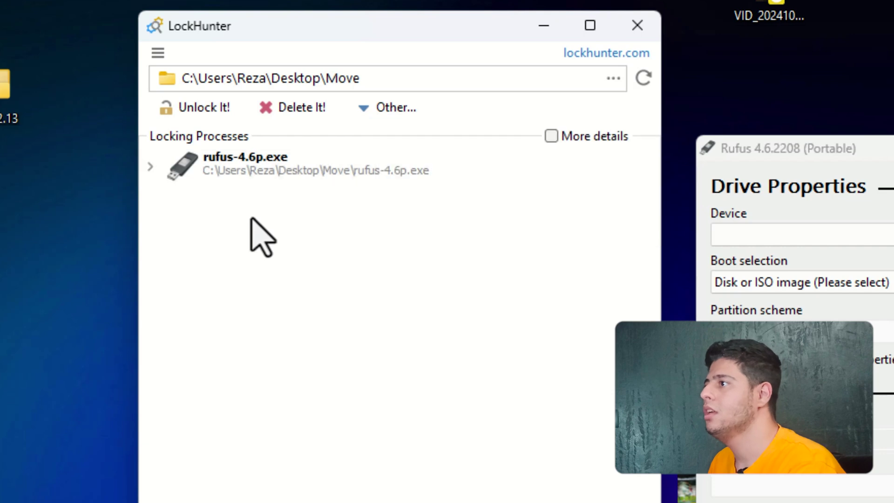
- Select rufus-4.6p.exe and confirm Unlock It!, which fails because processes still lock the folder
{"action": "left_click", "coordinate": [268, 166]}
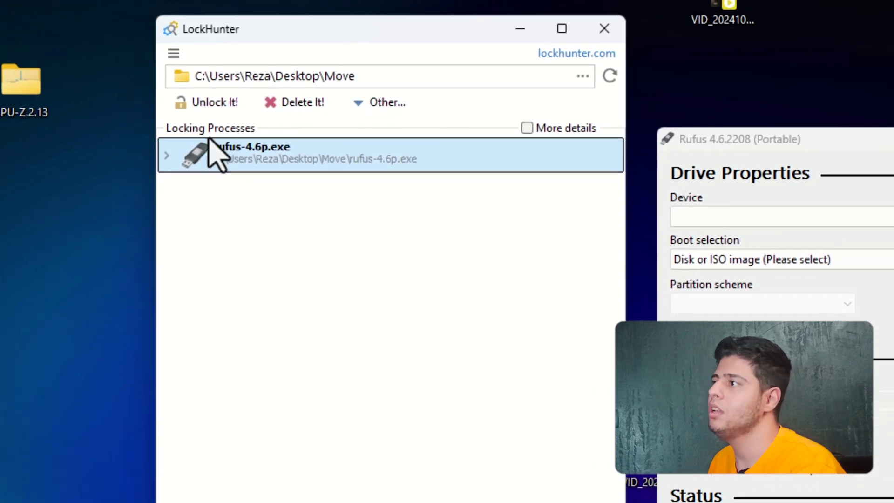
{"action": "left_click", "coordinate": [211, 102]}
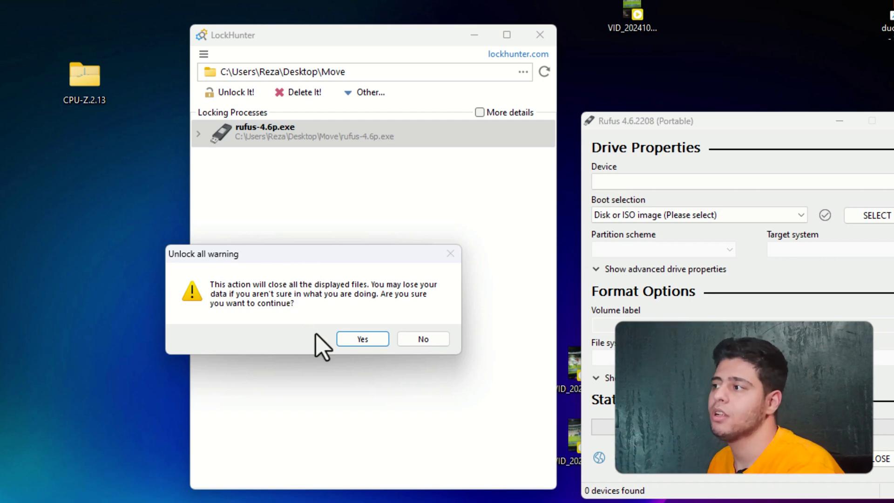
{"action": "left_click", "coordinate": [353, 339]}
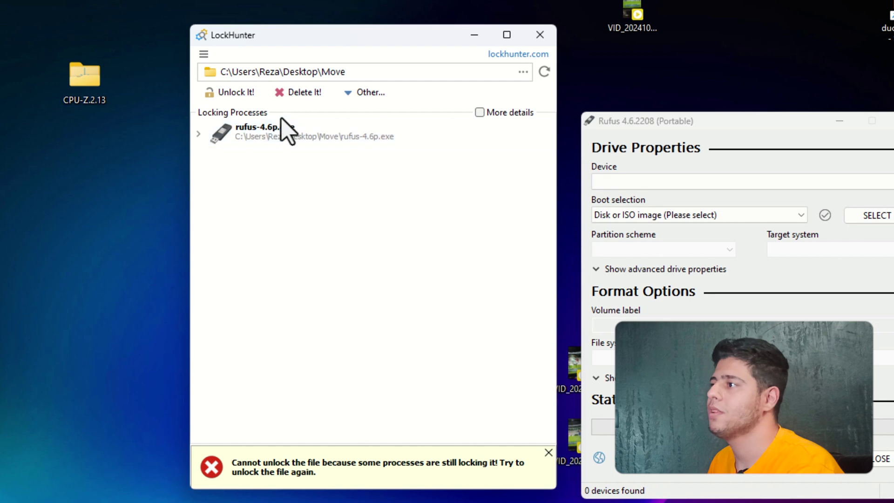
- Terminate the locking rufus-4.6p.exe process via Other... > Terminate Locking Processes, confirming with Yes
{"action": "left_click", "coordinate": [352, 139]}
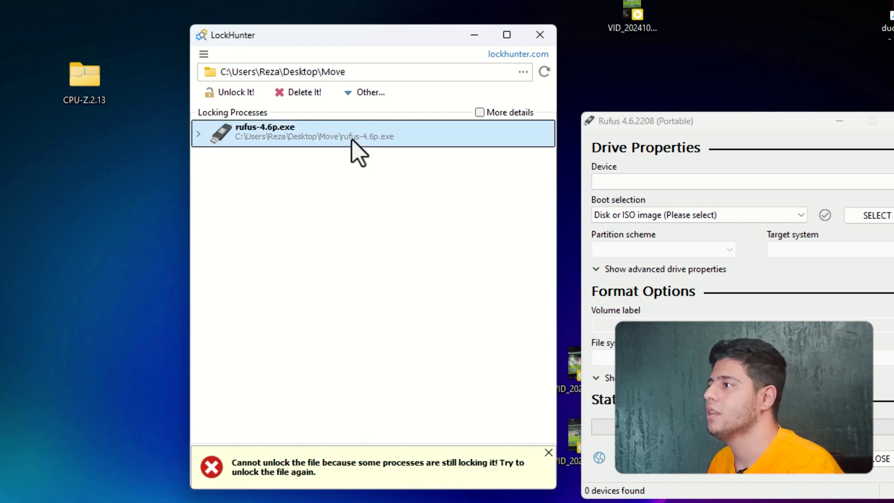
{"action": "left_click", "coordinate": [378, 95]}
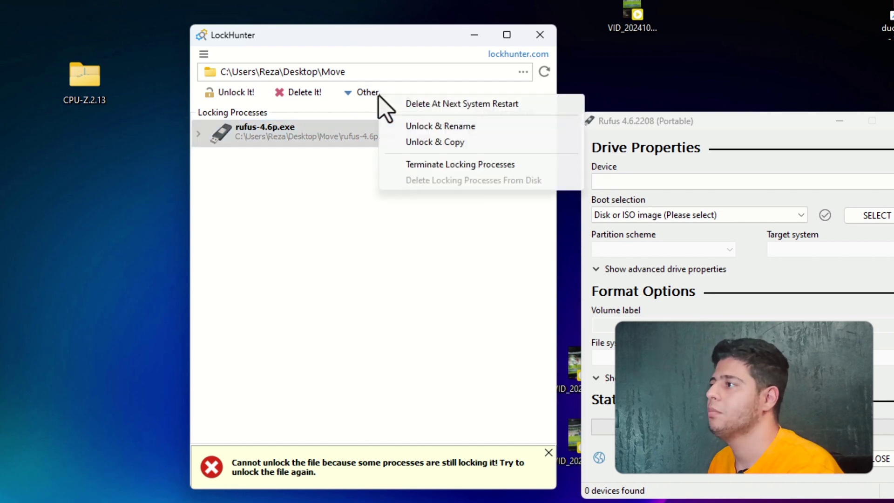
{"action": "left_click", "coordinate": [421, 165]}
{"action": "left_click", "coordinate": [356, 341]}
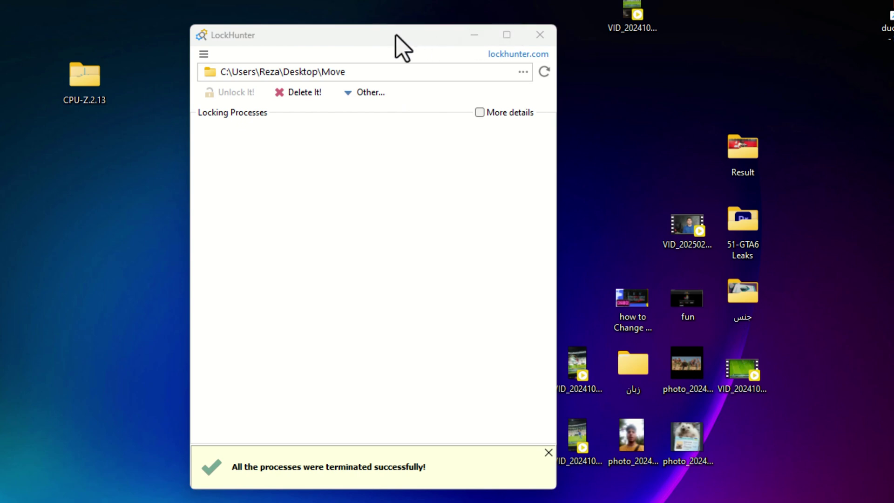
{"action": "left_click_drag", "start_coordinate": [403, 46], "coordinate": [689, 48]}
- Delete the now-unlocked Move folder to the recycle bin with Delete It!
{"action": "left_click", "coordinate": [592, 98]}
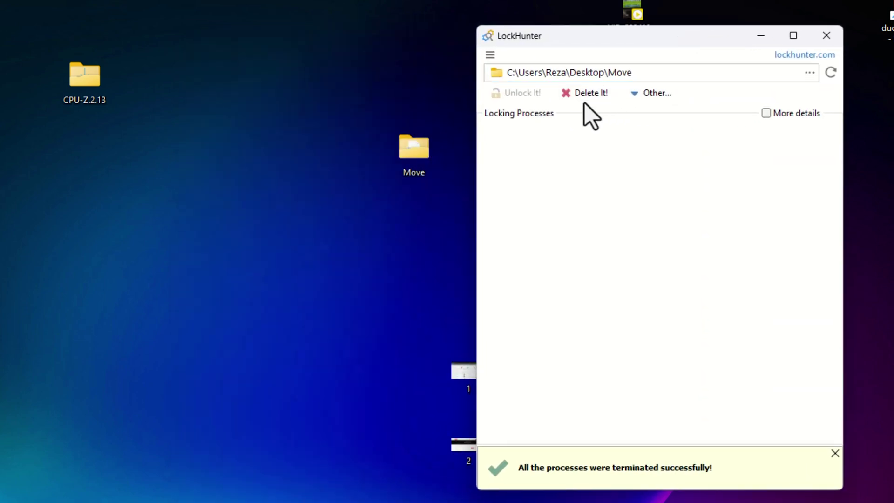